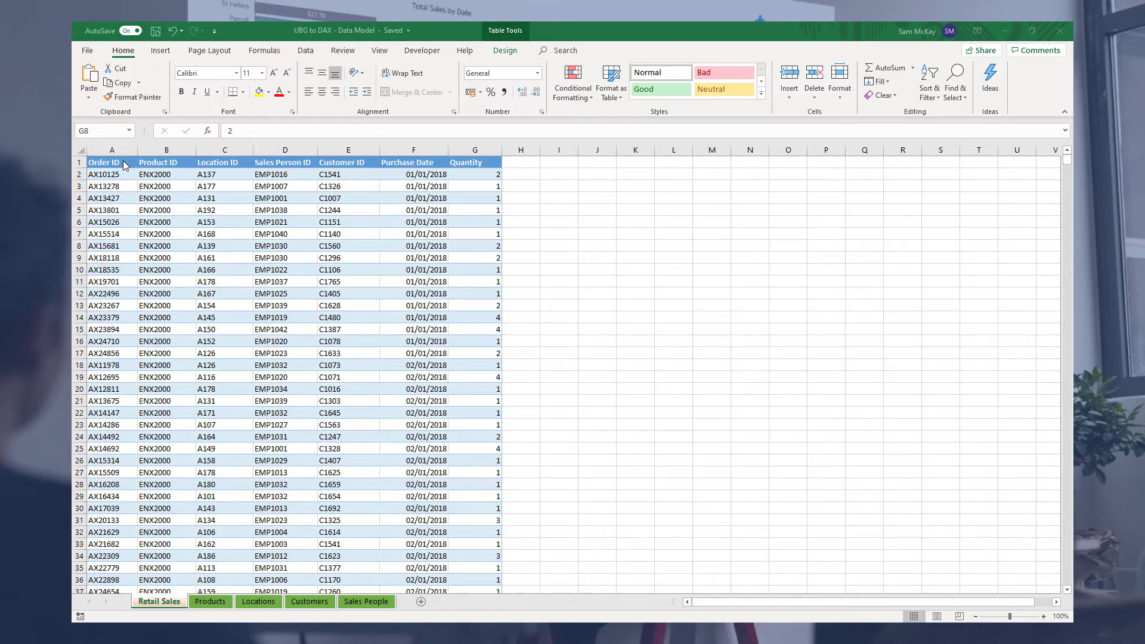
Copy A1:G11 of Retail Sales into a new Sheet1 as values, then AutoFit columns A–G
drag(123, 160, 467, 279)
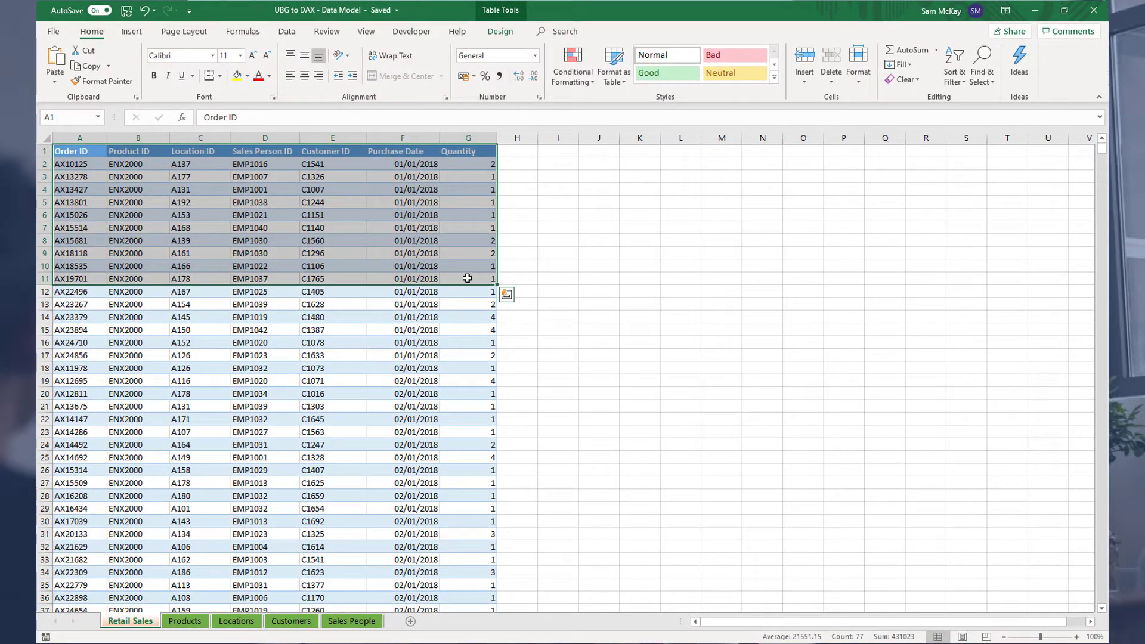
key(ctrl+c)
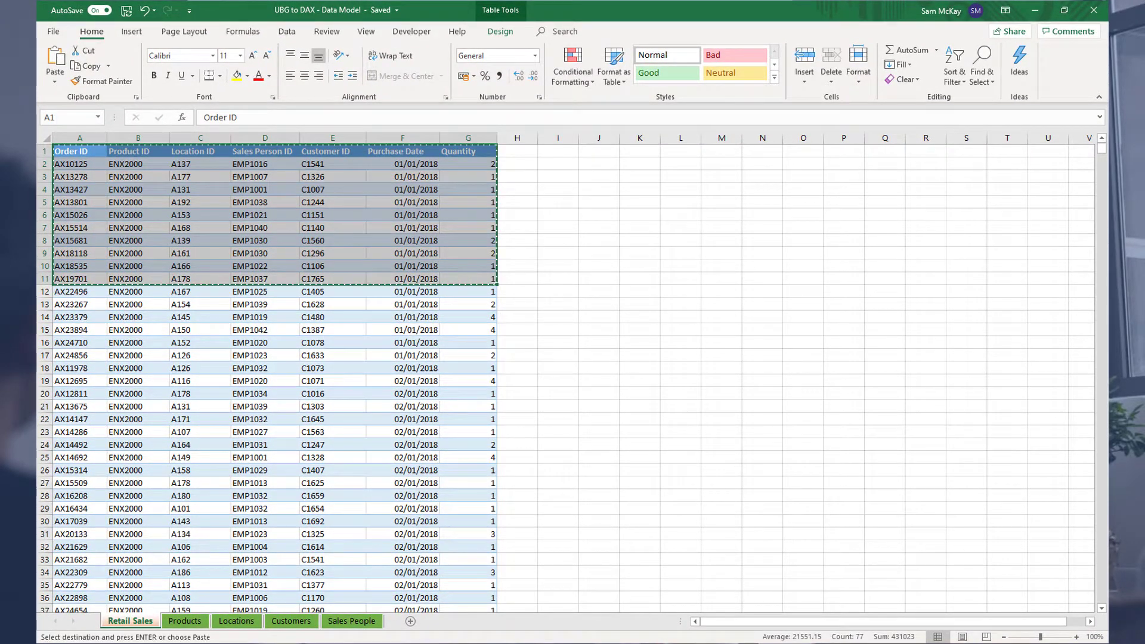
click(409, 622)
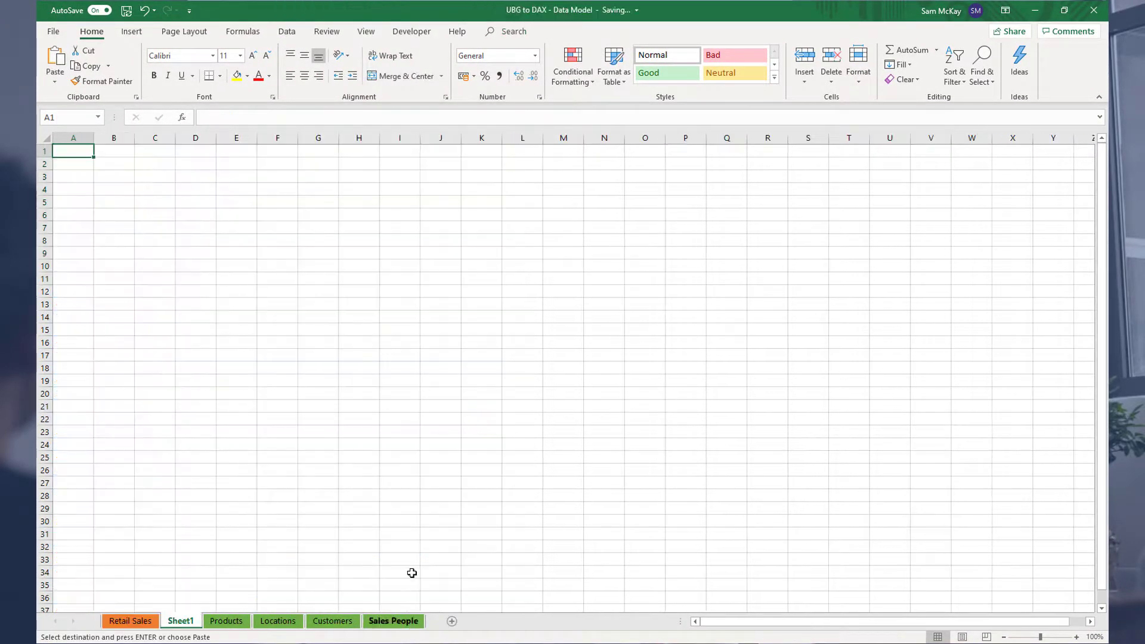
right_click(81, 151)
click(128, 206)
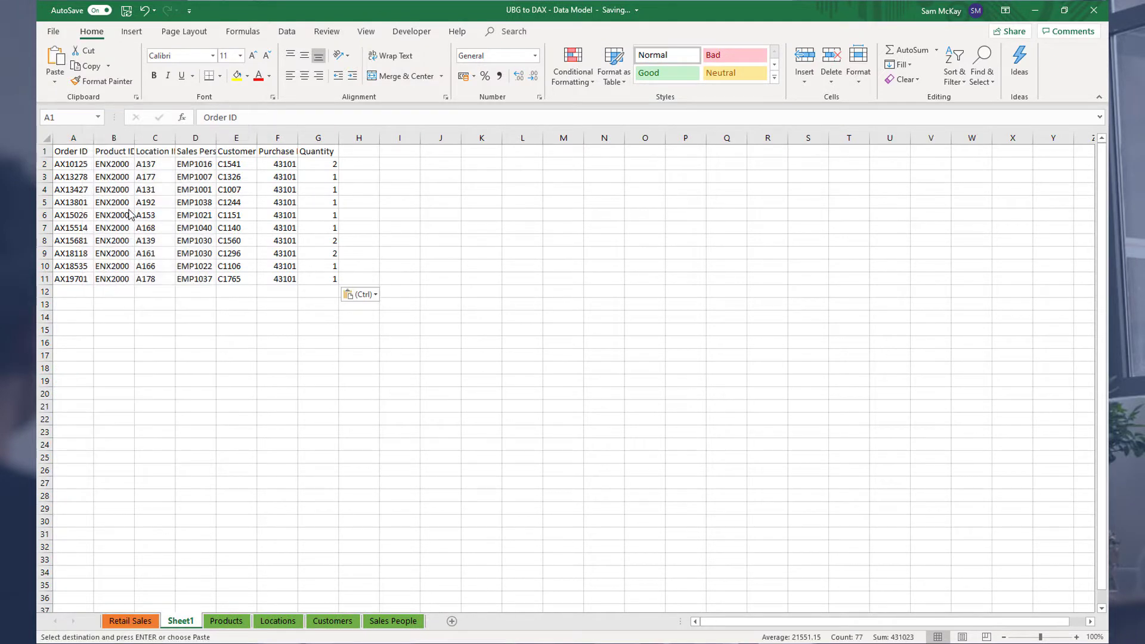
drag(71, 138, 338, 283)
double_click(298, 137)
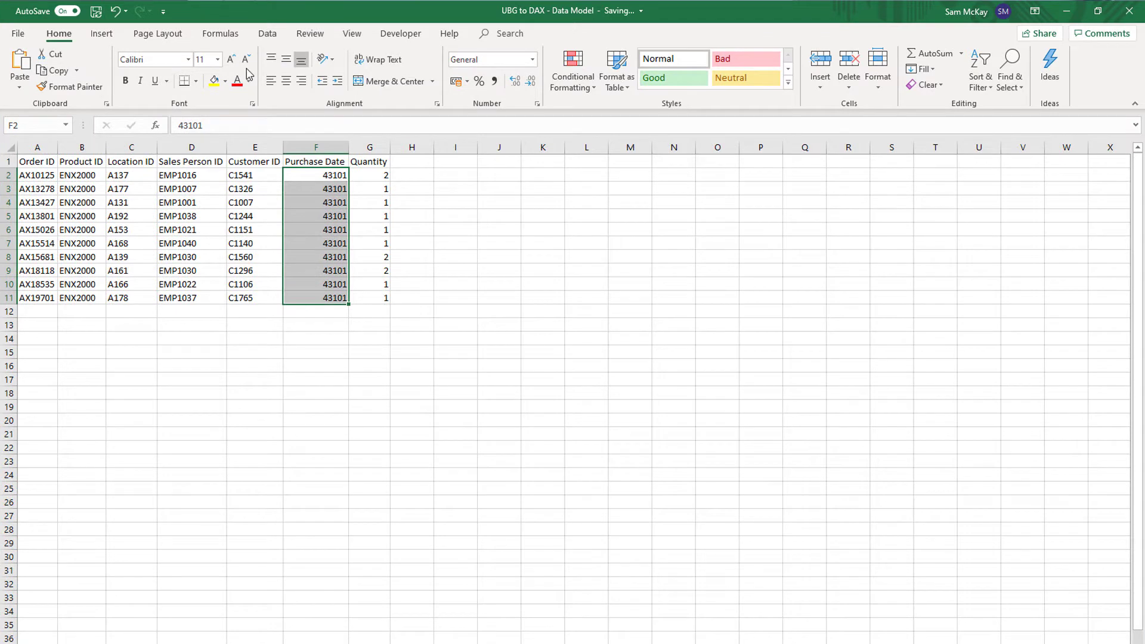
Format the Purchase Date cells F2:F11 as dates, showing 01/01/2018
key(ctrl+1)
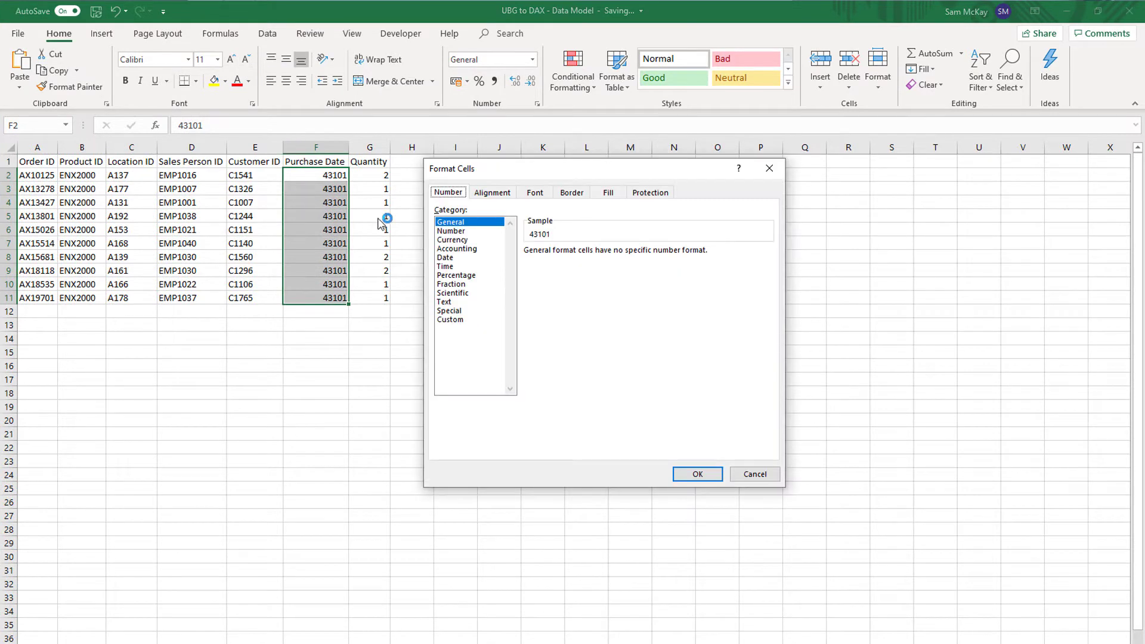
click(459, 258)
click(697, 474)
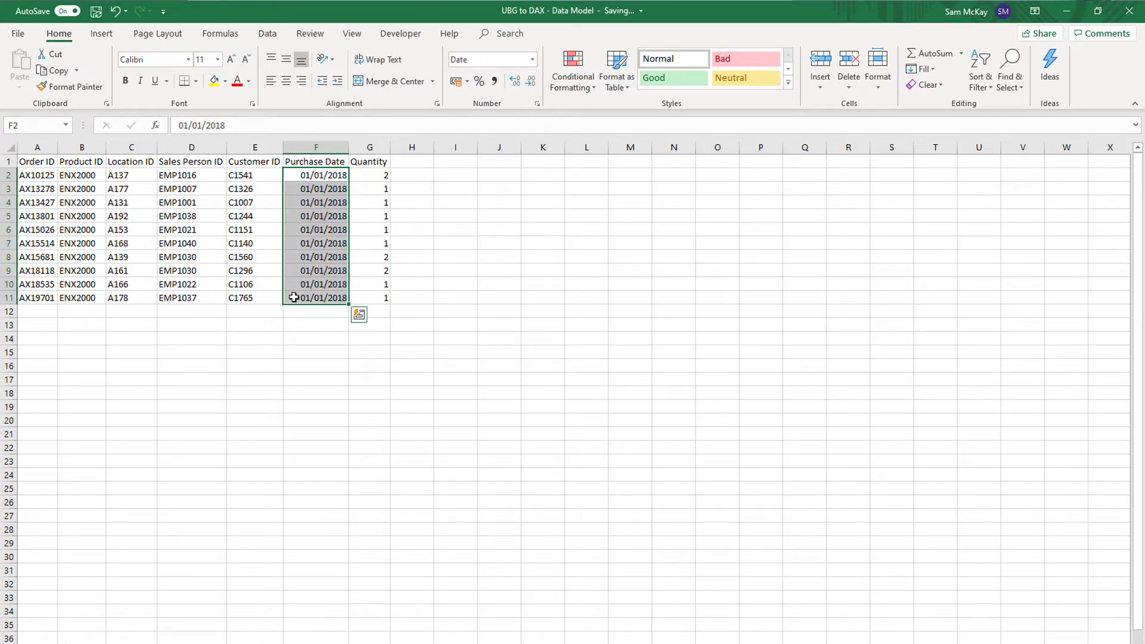
Widen column G so the Quantity values fit
click(345, 353)
drag(390, 147, 404, 146)
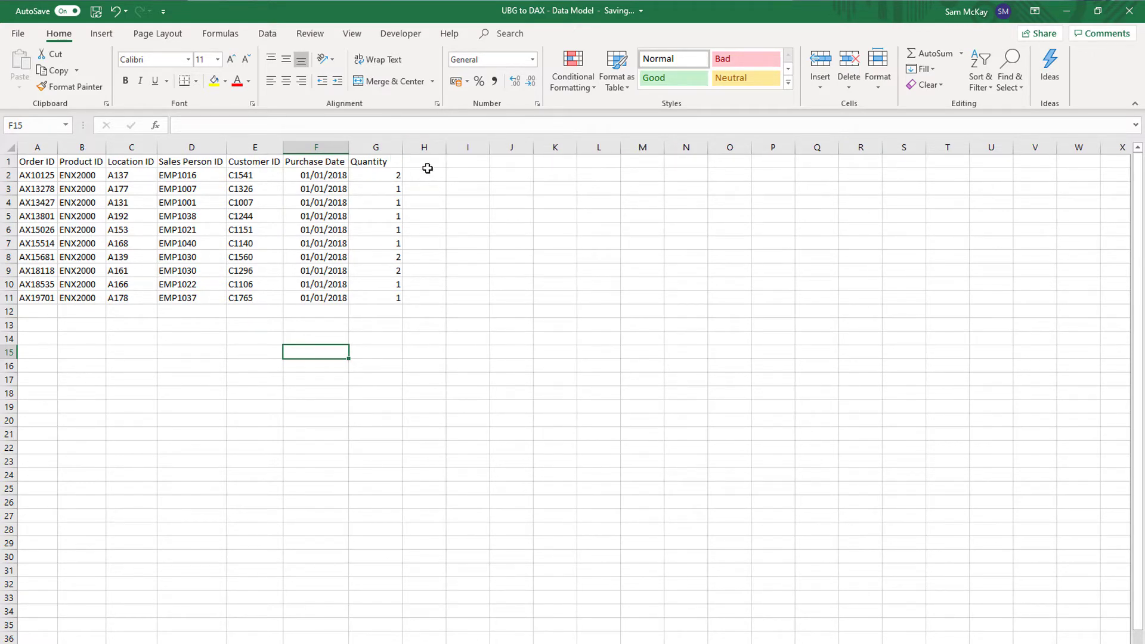
click(433, 162)
Add a Price heading in H1 and enter =VLOOKUP(B2,Products!A:G,7,0) in H2
text(Price)
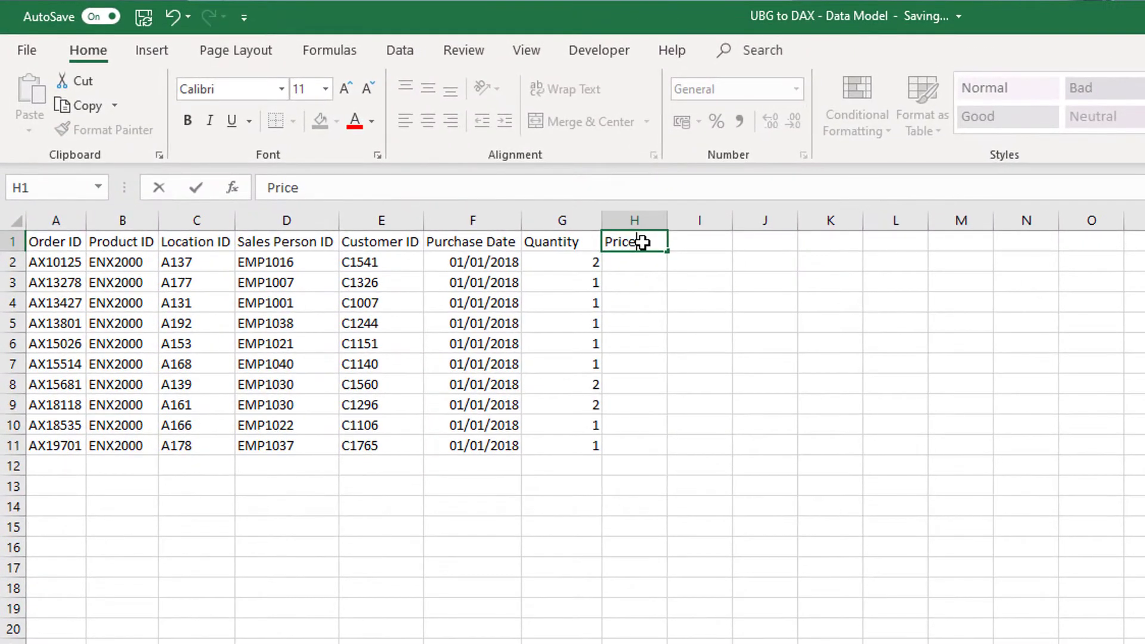
key(Return)
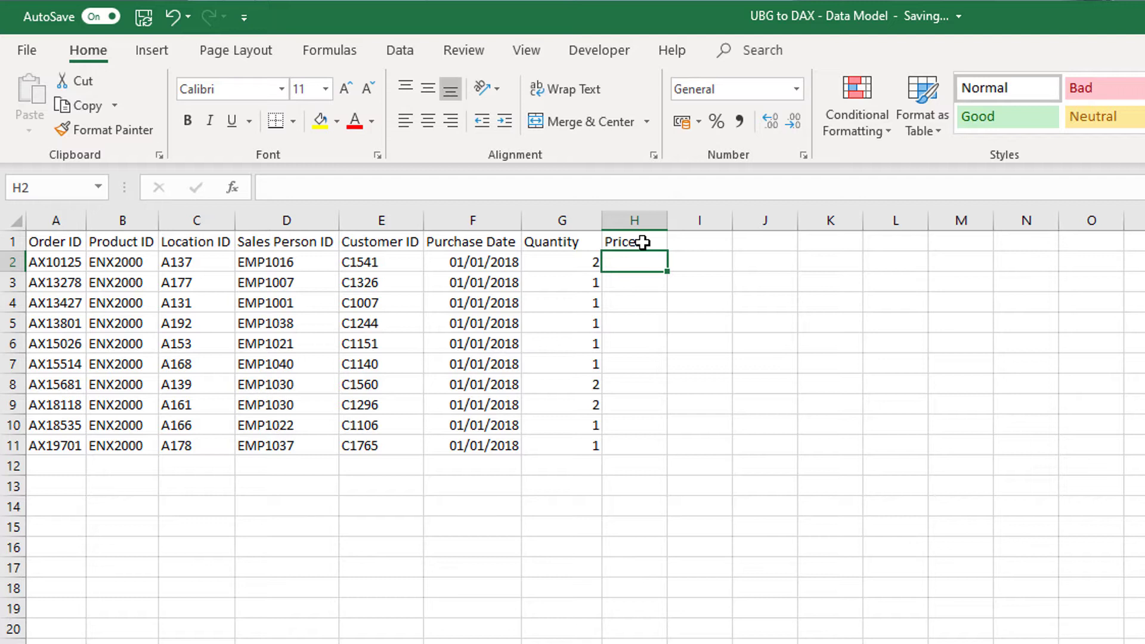
text(=)
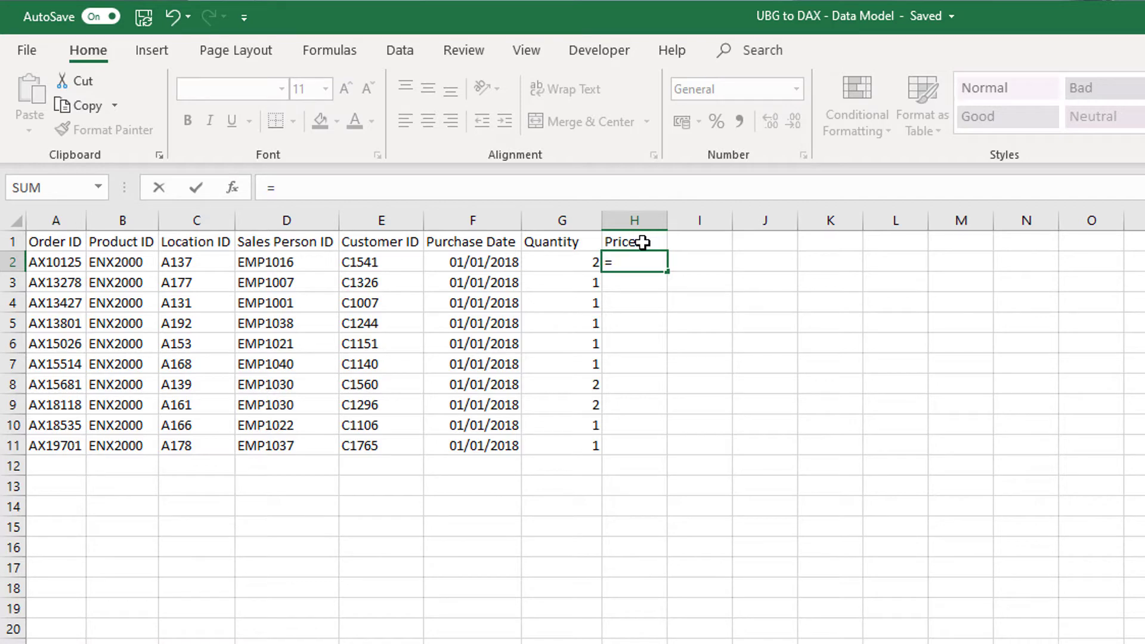
text(vl)
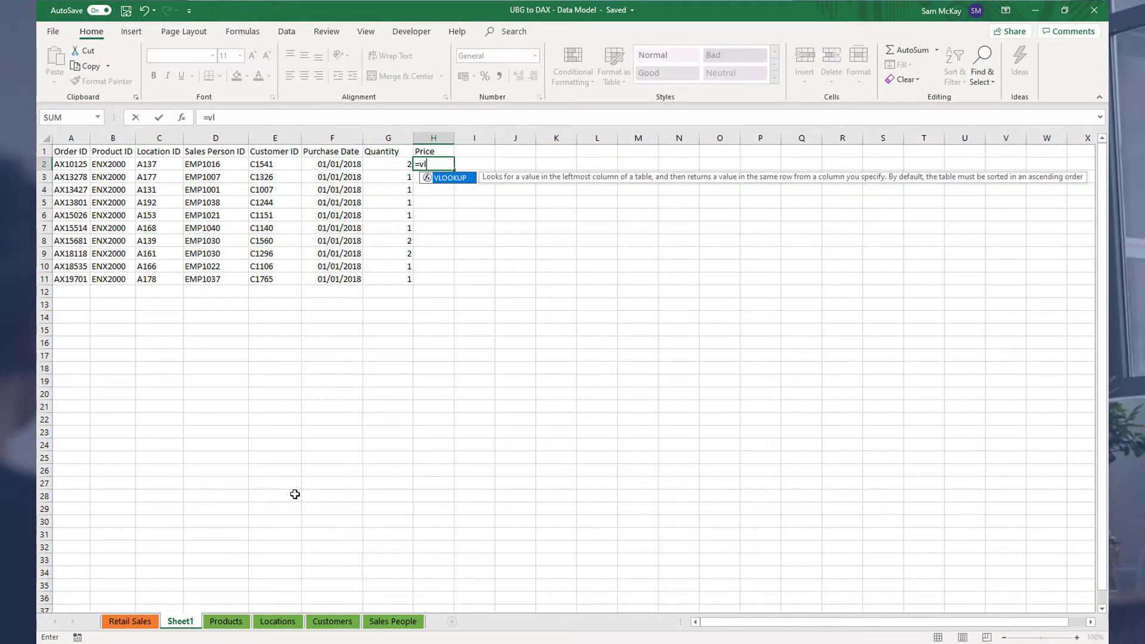
text(ookup)
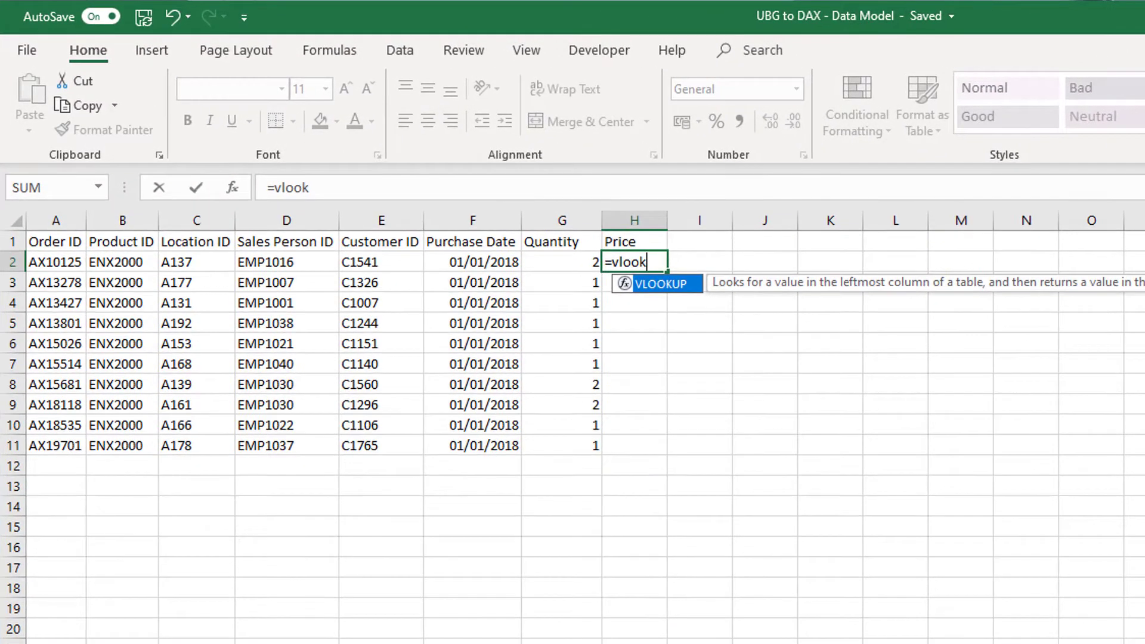
text(()
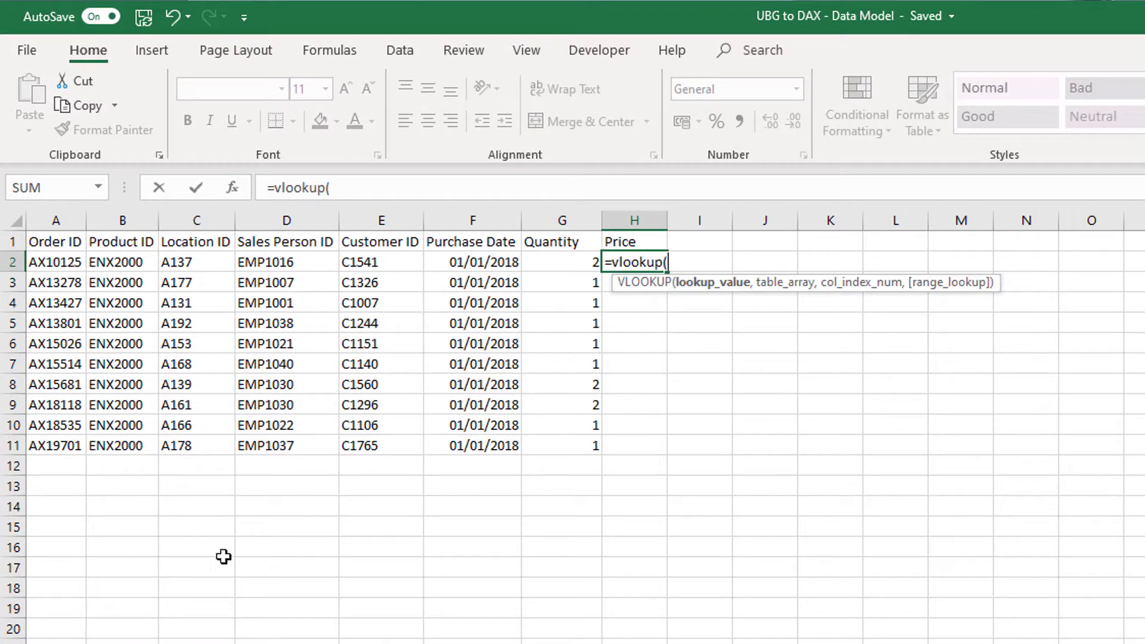
click(128, 262)
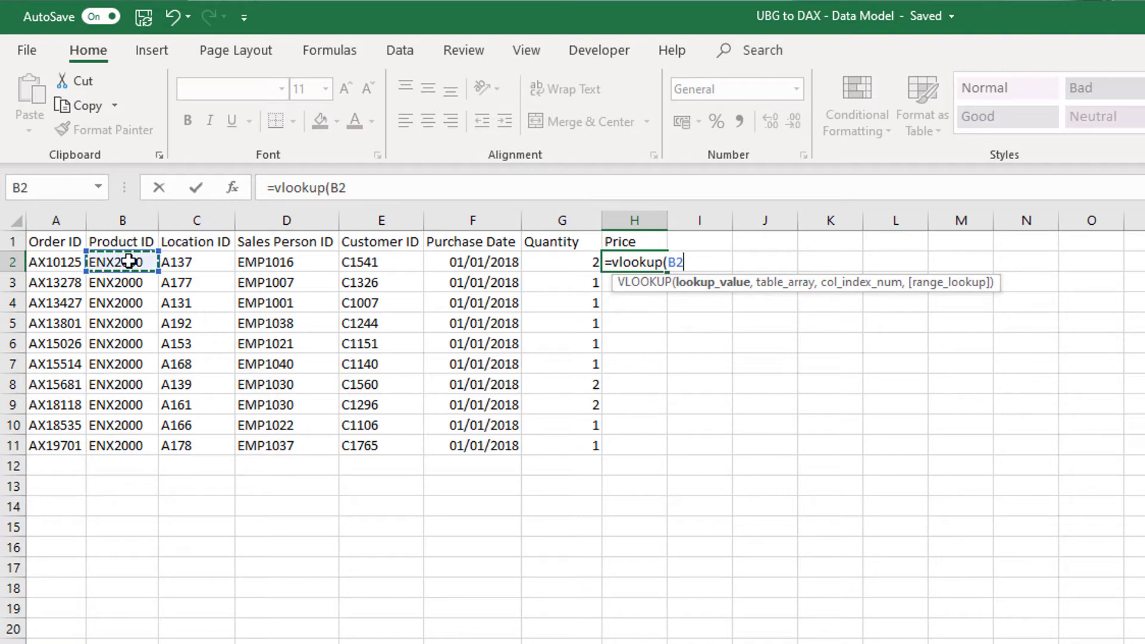
text(,)
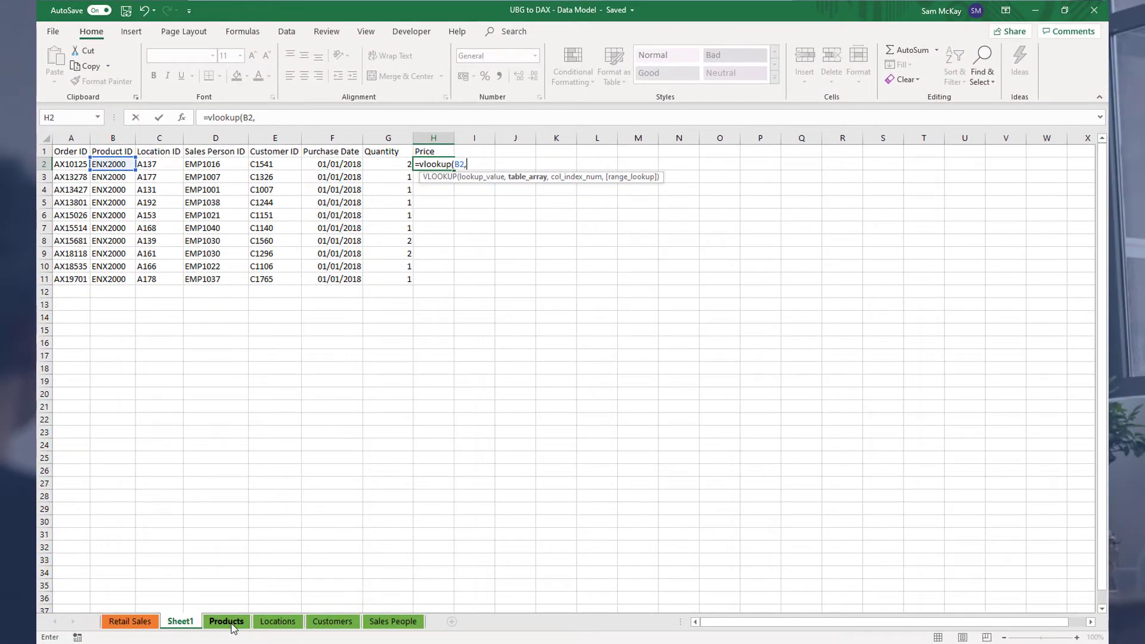
click(226, 622)
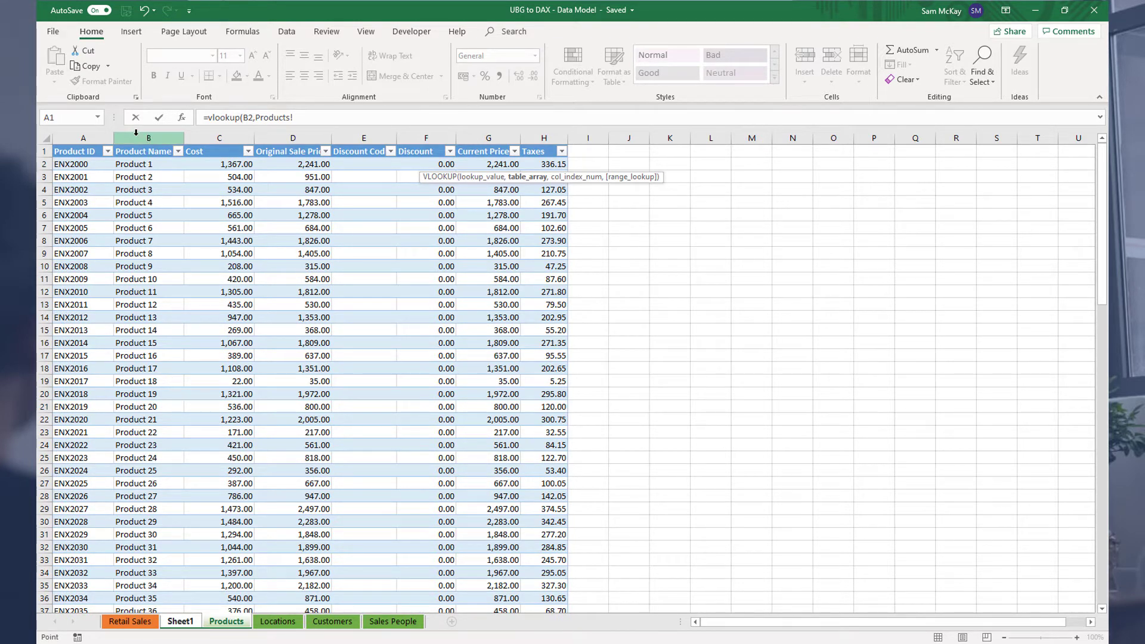
drag(136, 132, 473, 133)
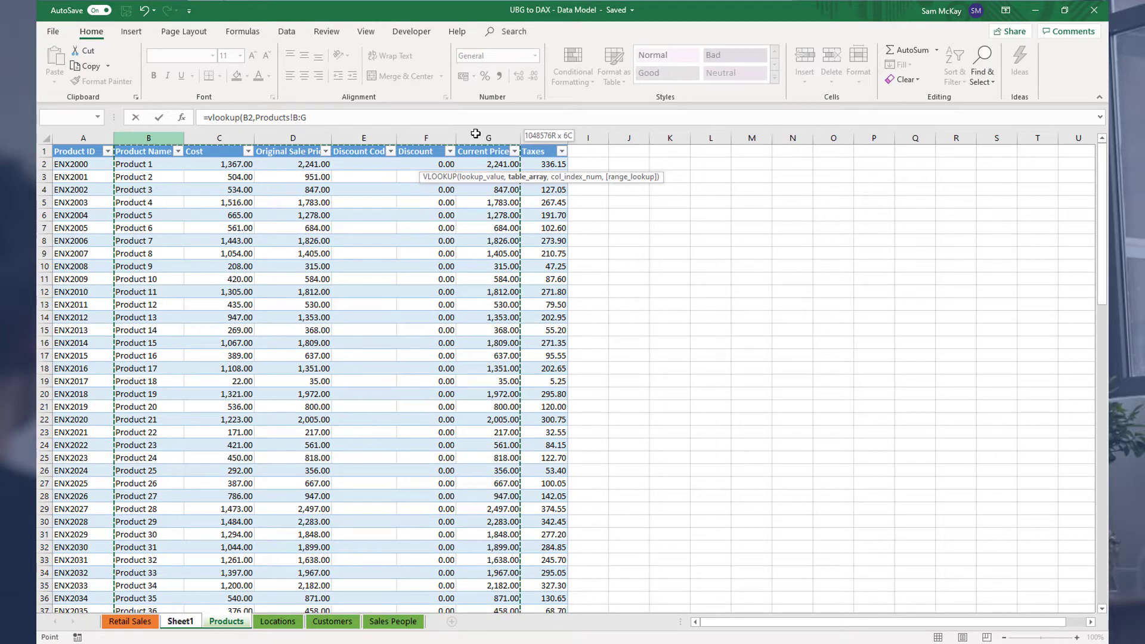
drag(84, 138, 475, 134)
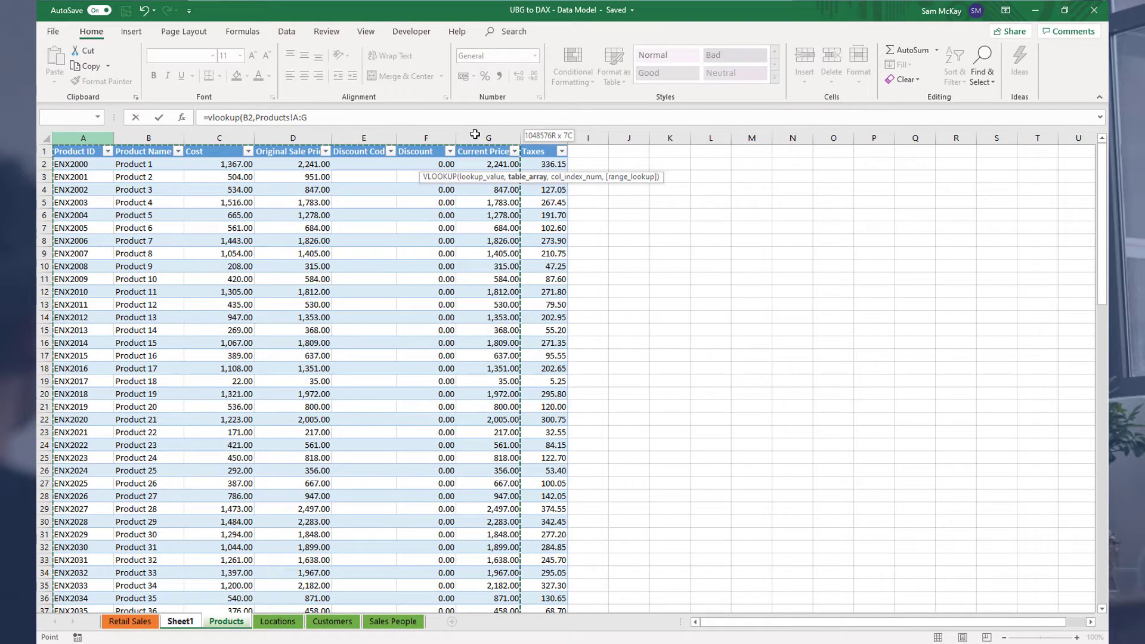
drag(474, 134, 475, 134)
text(,)
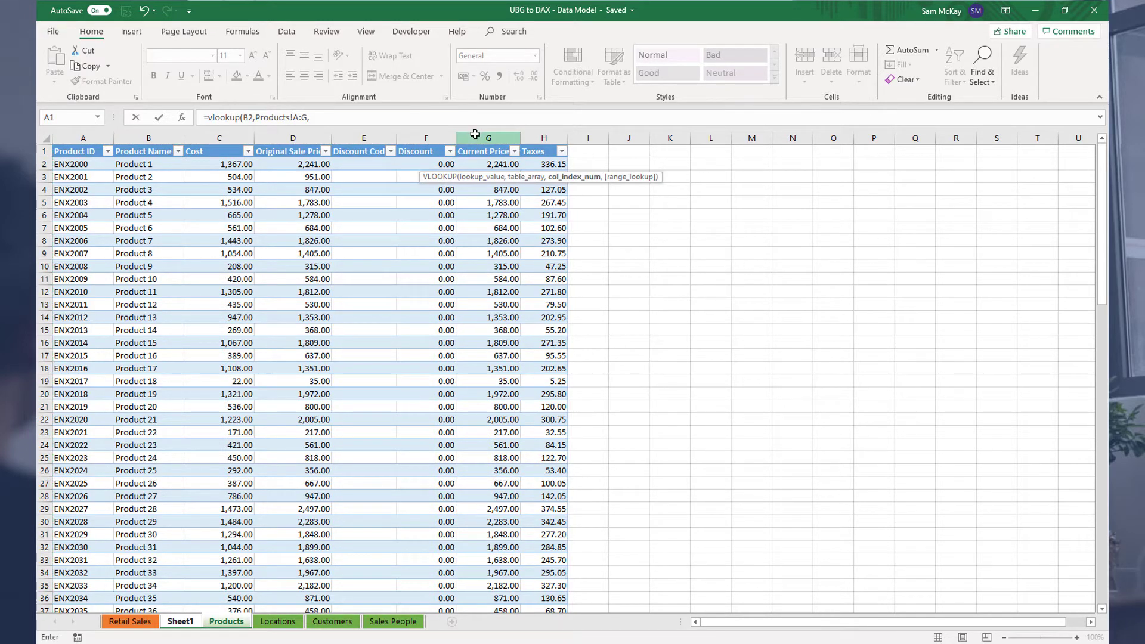
text(7,0))
key(Return)
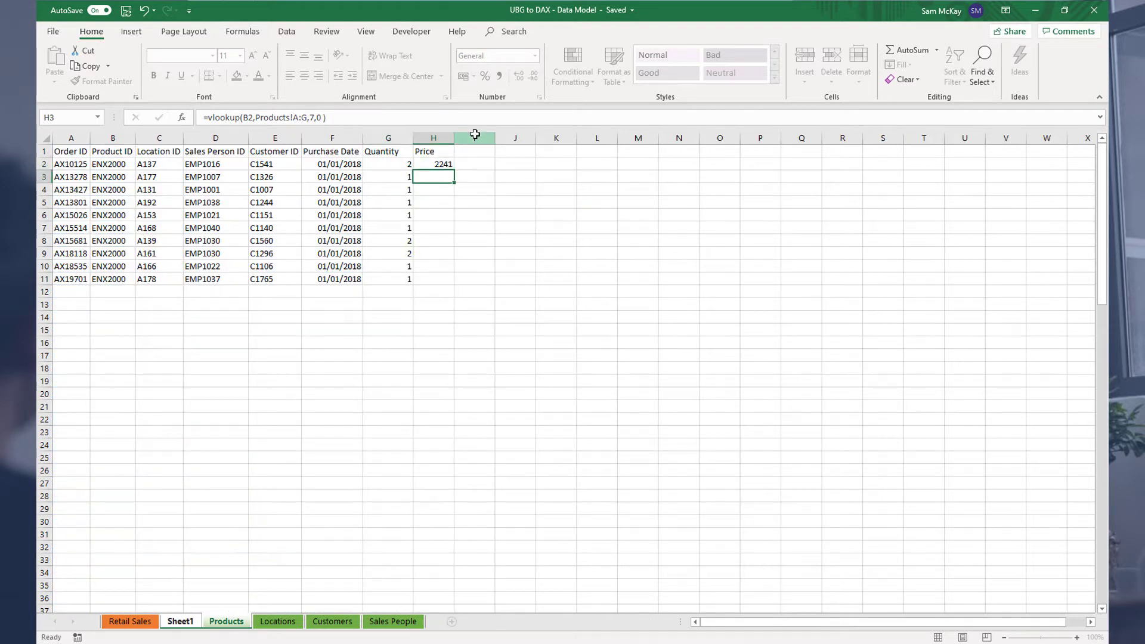
Fill the Price lookup down to row 11 and check the B2 reference in H2
click(449, 164)
double_click(454, 170)
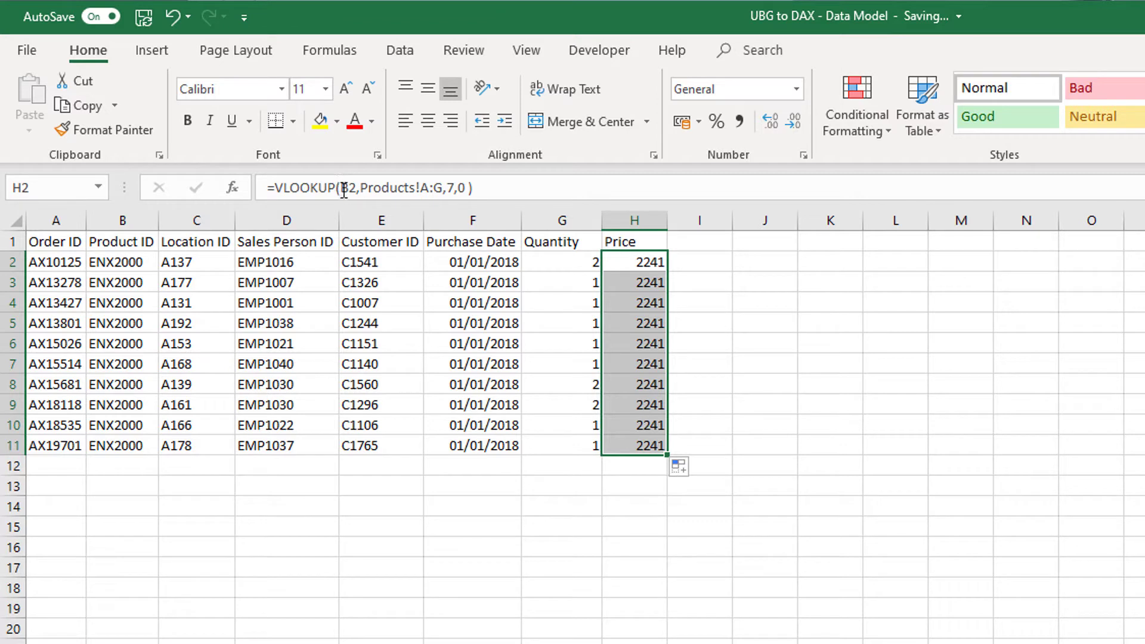
key(F2)
drag(345, 188, 366, 188)
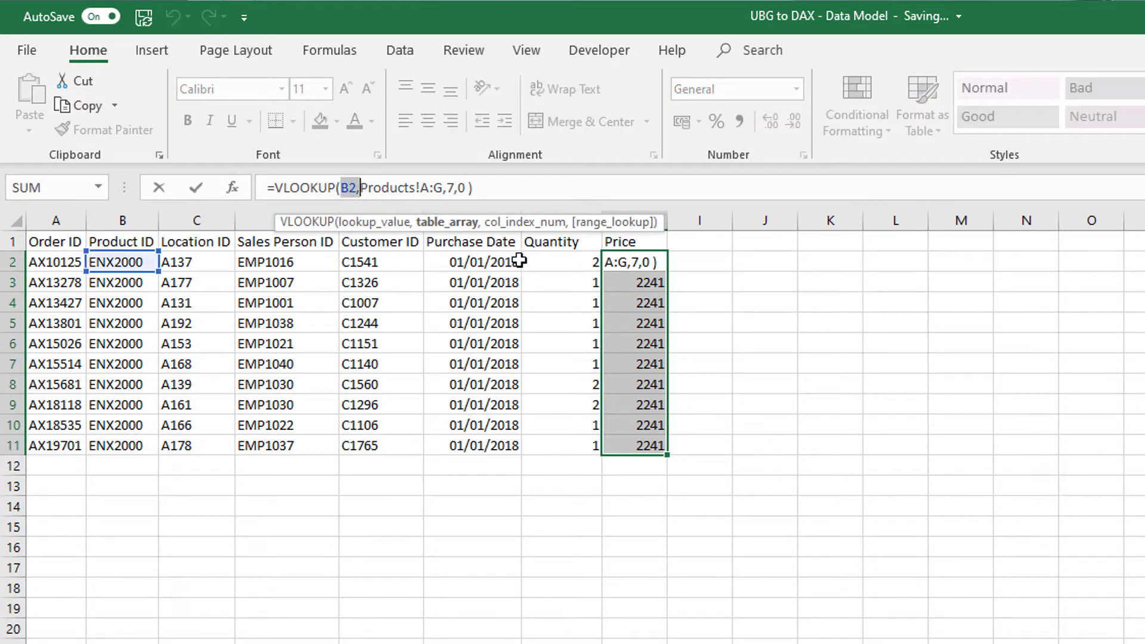
key(Escape)
click(699, 261)
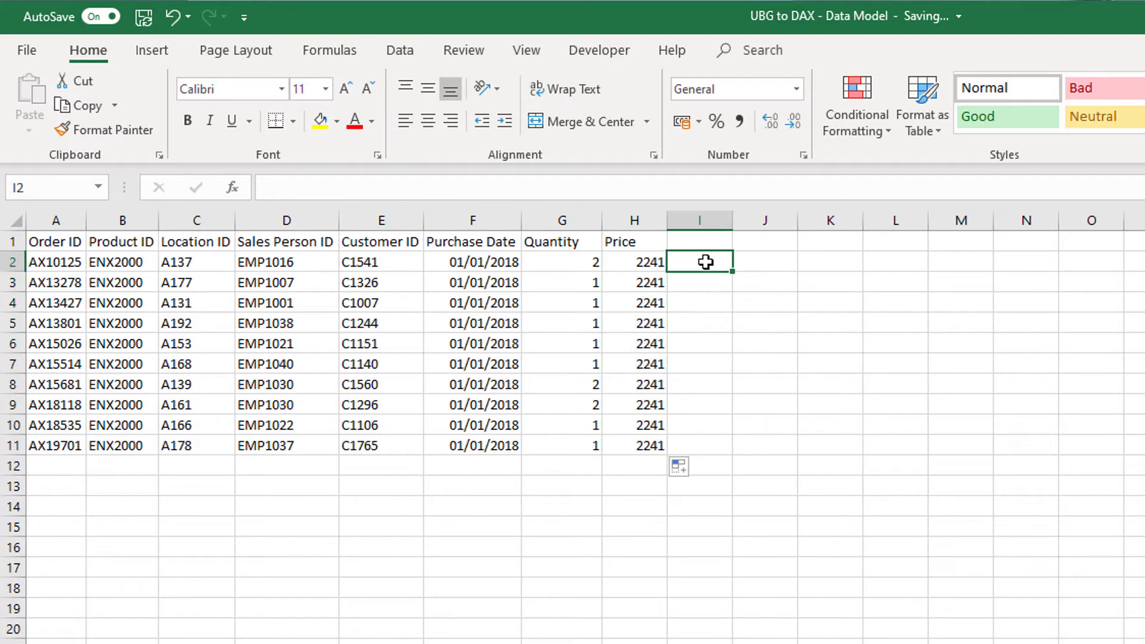
Add a Sales heading in I1 and enter =G2*H2 in I2
key(Up)
text(Sales)
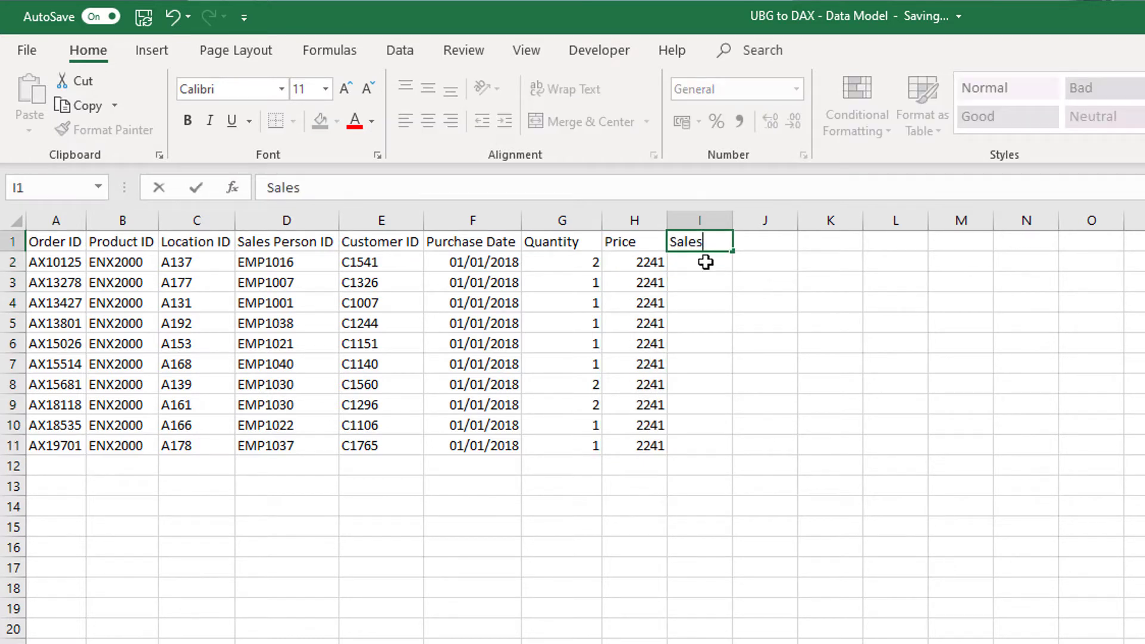
key(Return)
text(=)
key(Left)
key(Left)
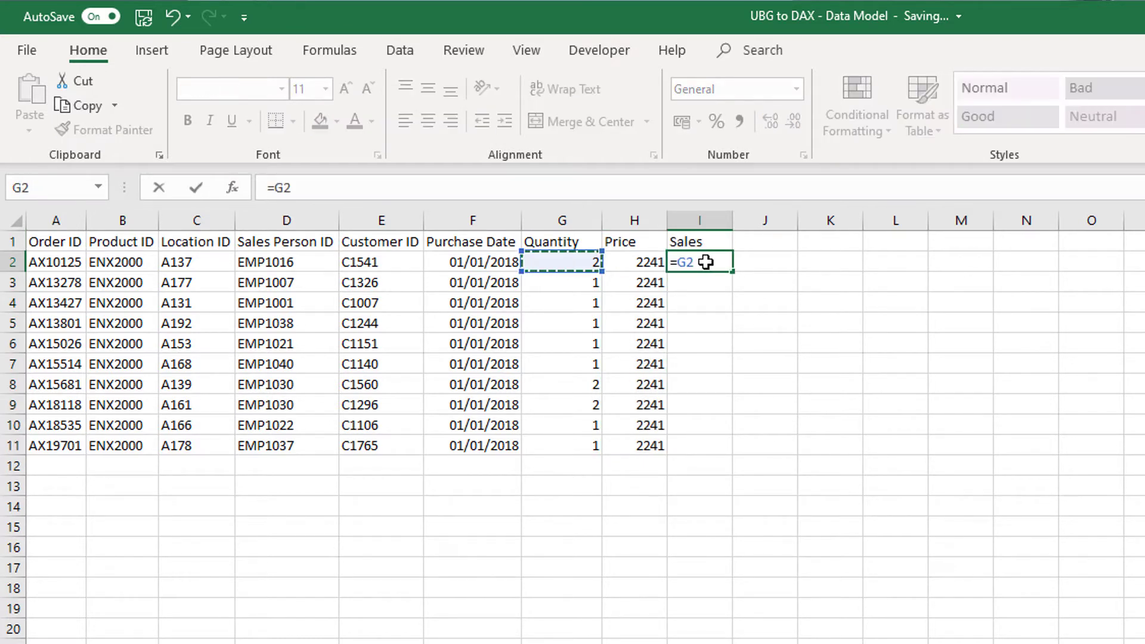
text(*)
key(Left)
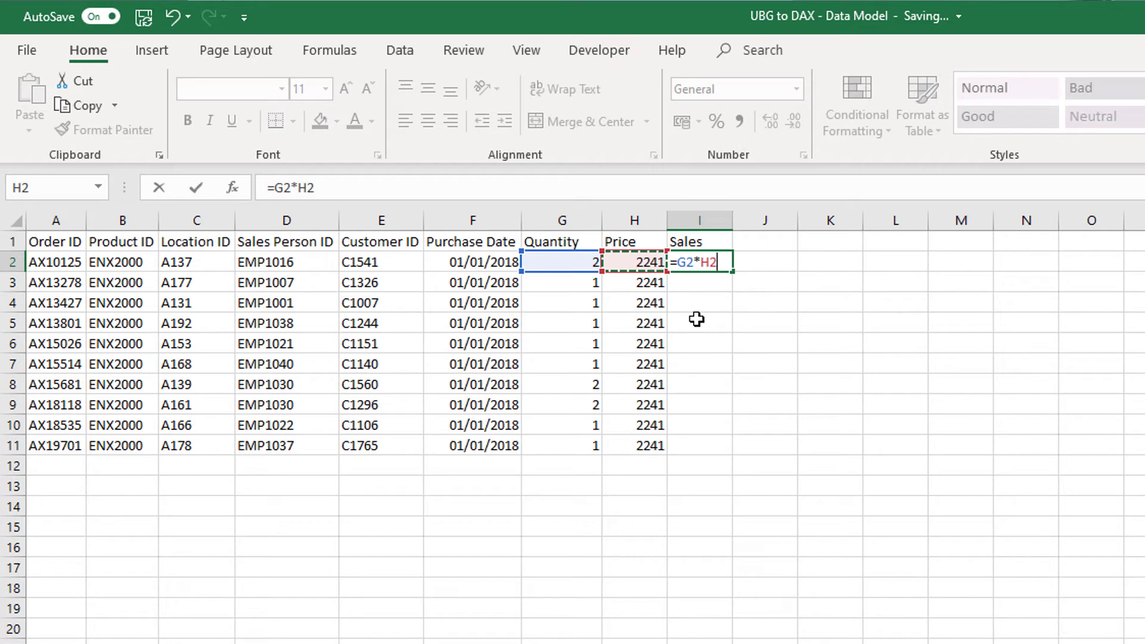
key(Return)
Fill the Sales formula down to I11, check the I7 formula, and minimize Excel
click(723, 263)
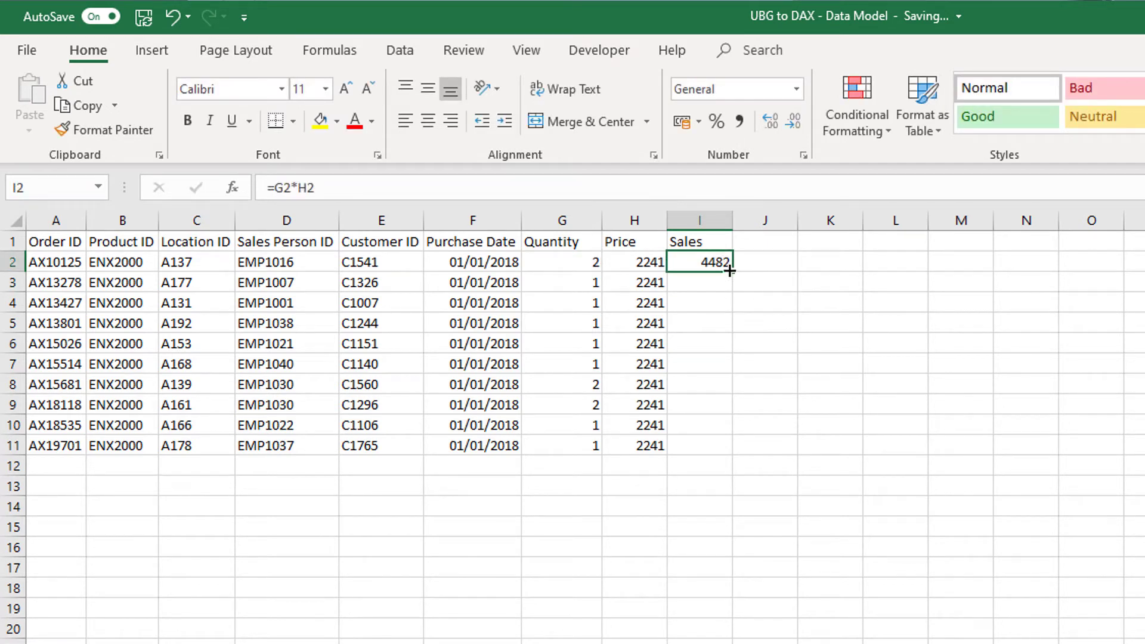
double_click(730, 271)
click(696, 359)
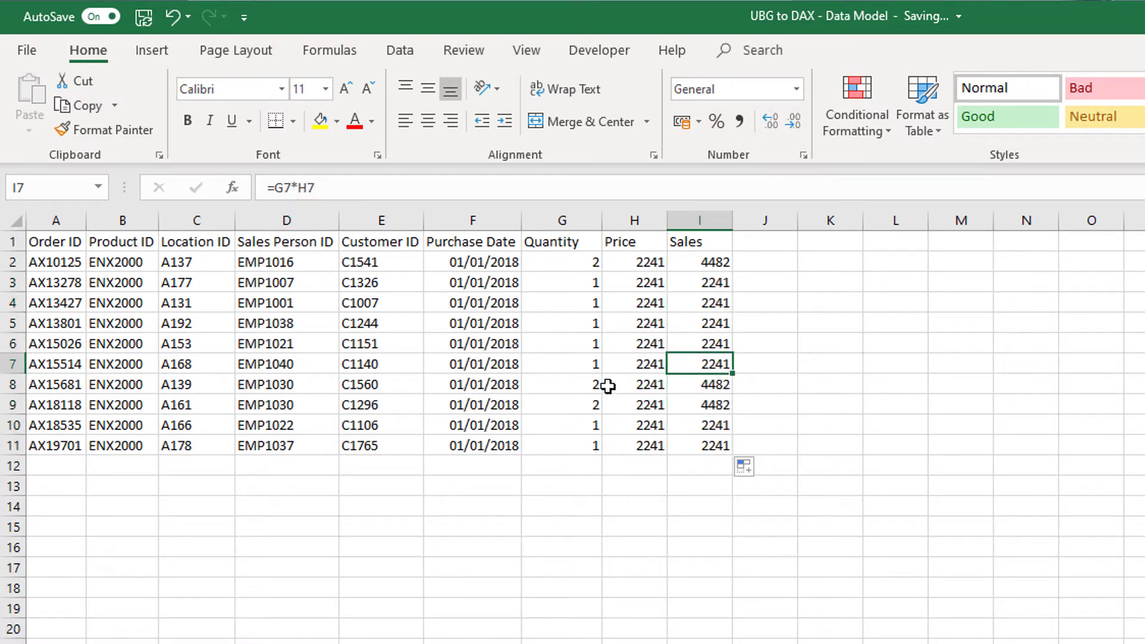
double_click(705, 364)
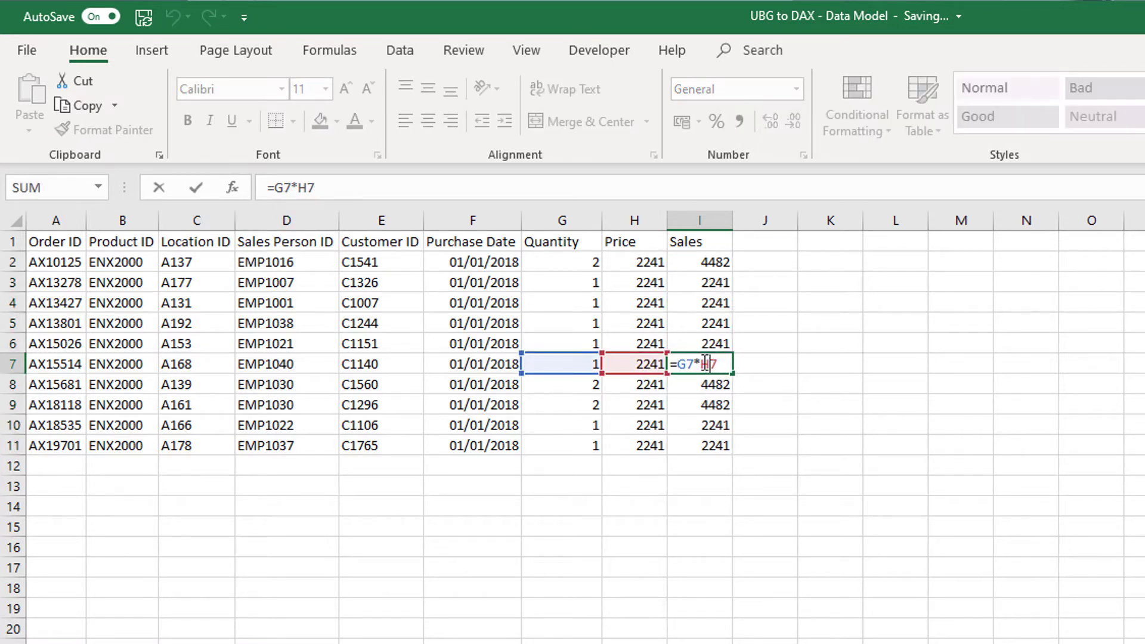
key(Escape)
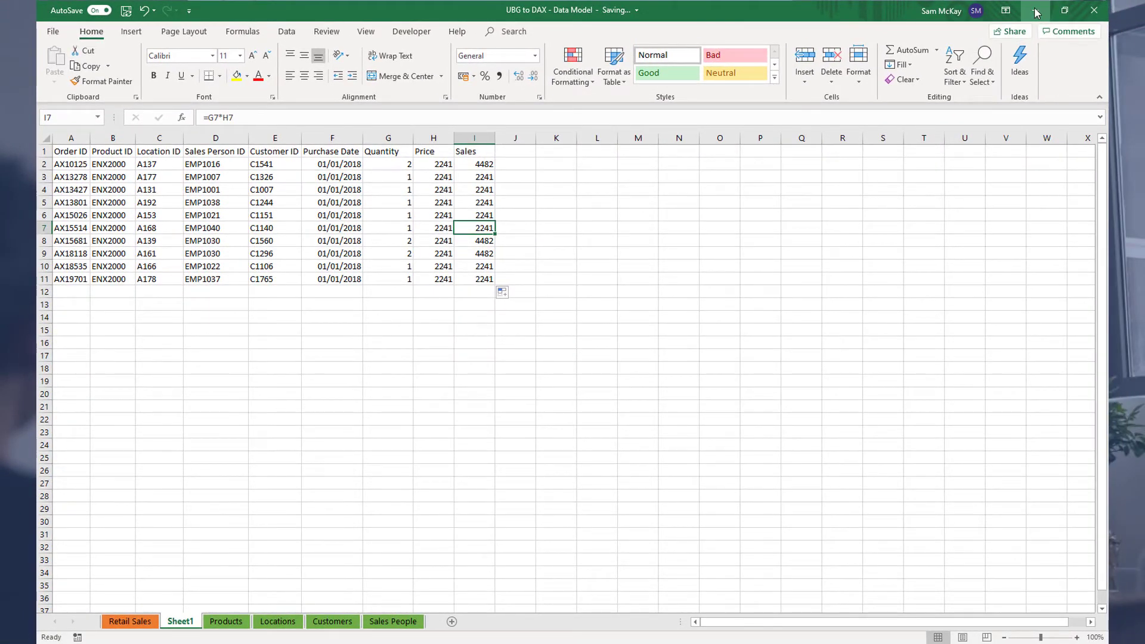
click(1037, 12)
click(984, 71)
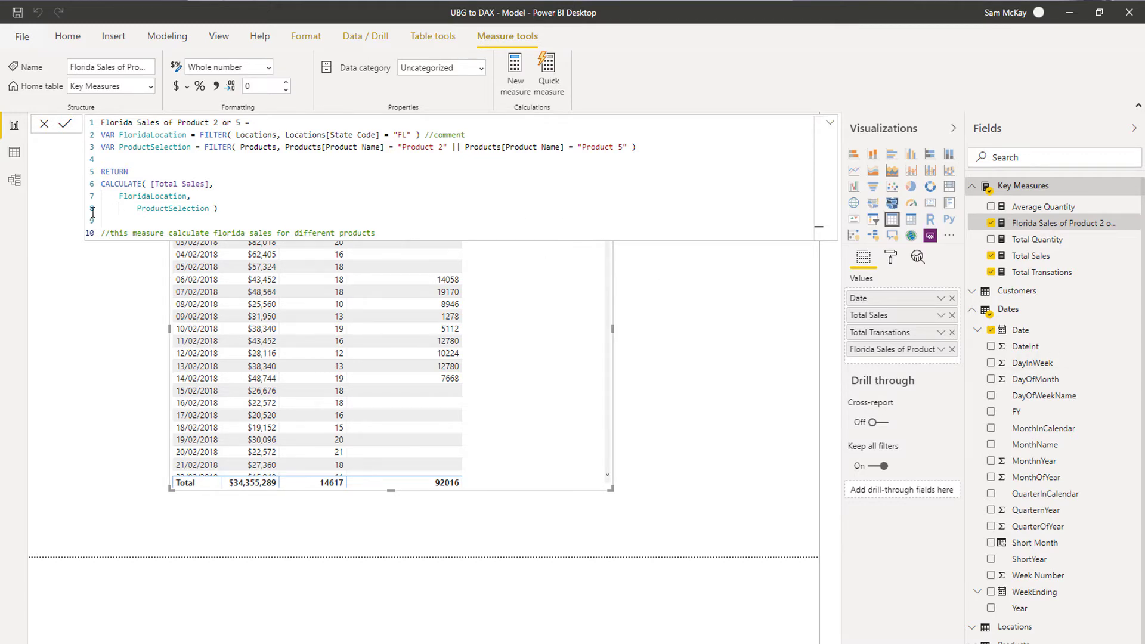
click(18, 158)
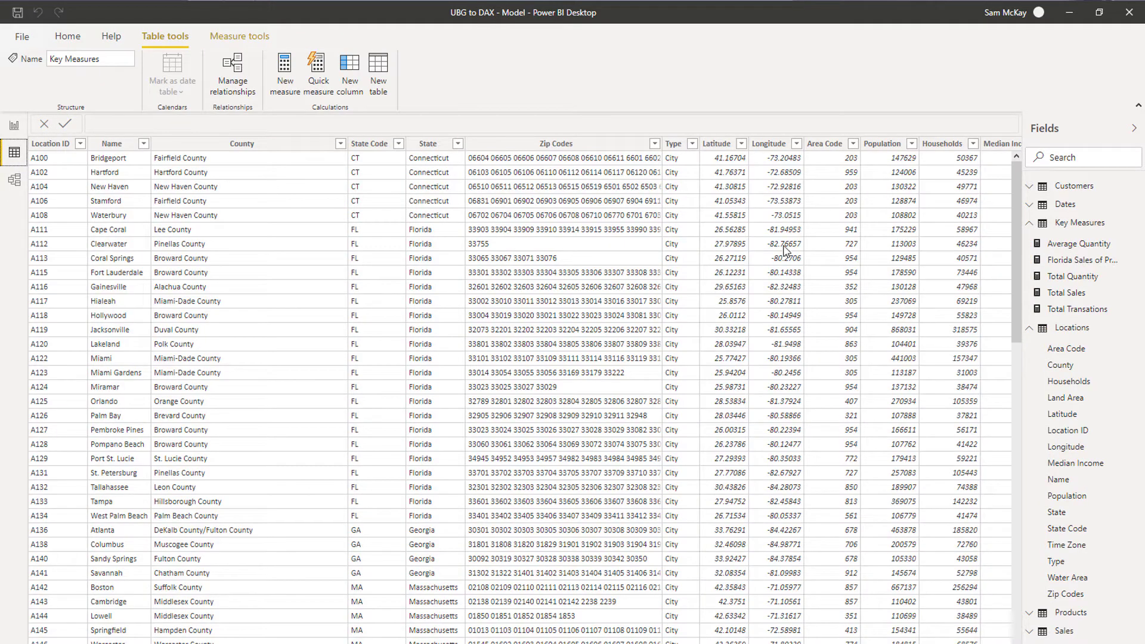
click(1030, 327)
click(1028, 225)
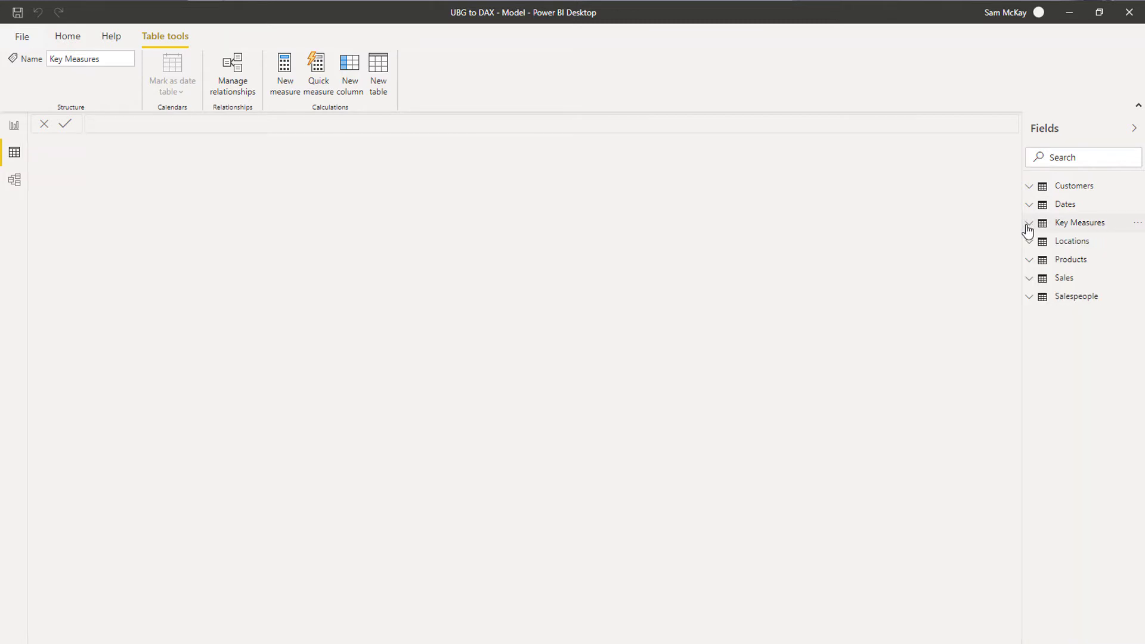
click(1067, 279)
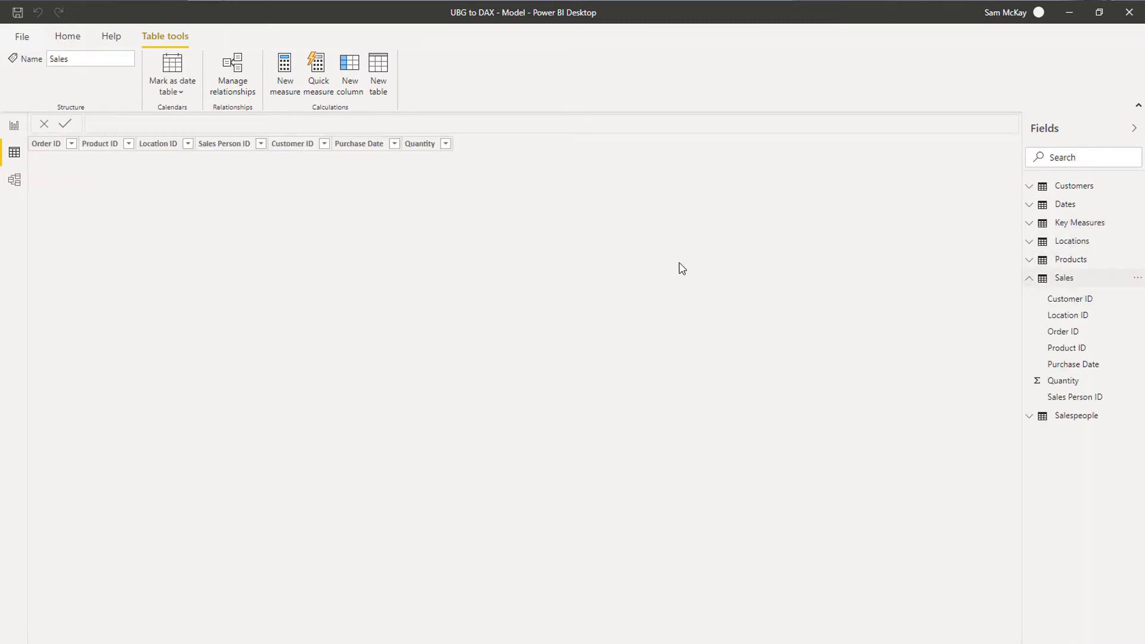
click(1070, 241)
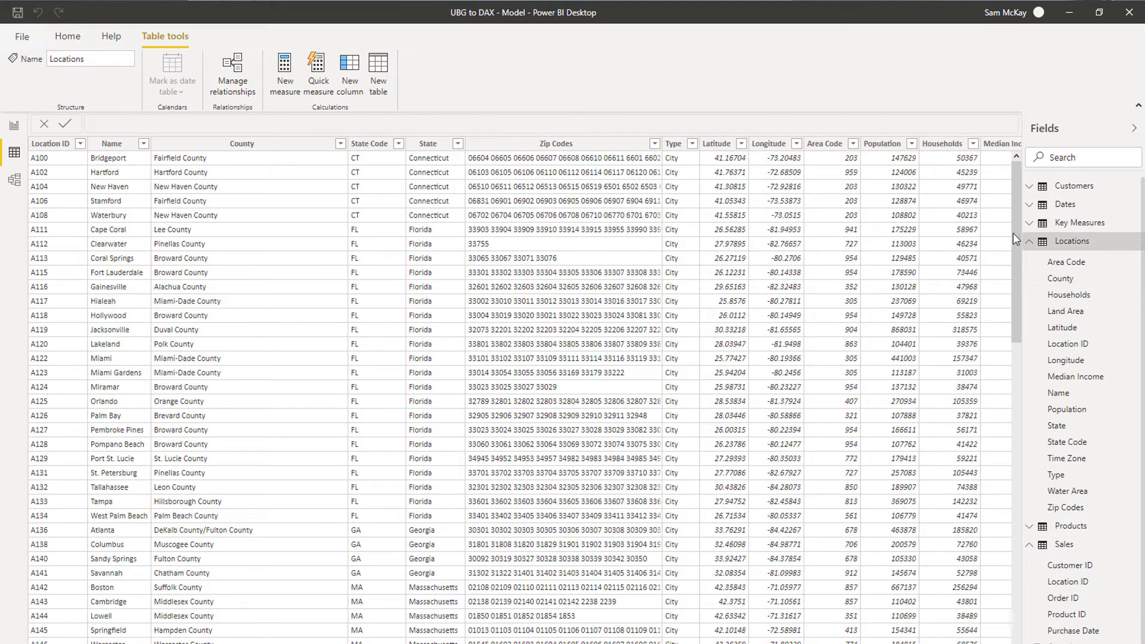
click(1029, 241)
click(1063, 204)
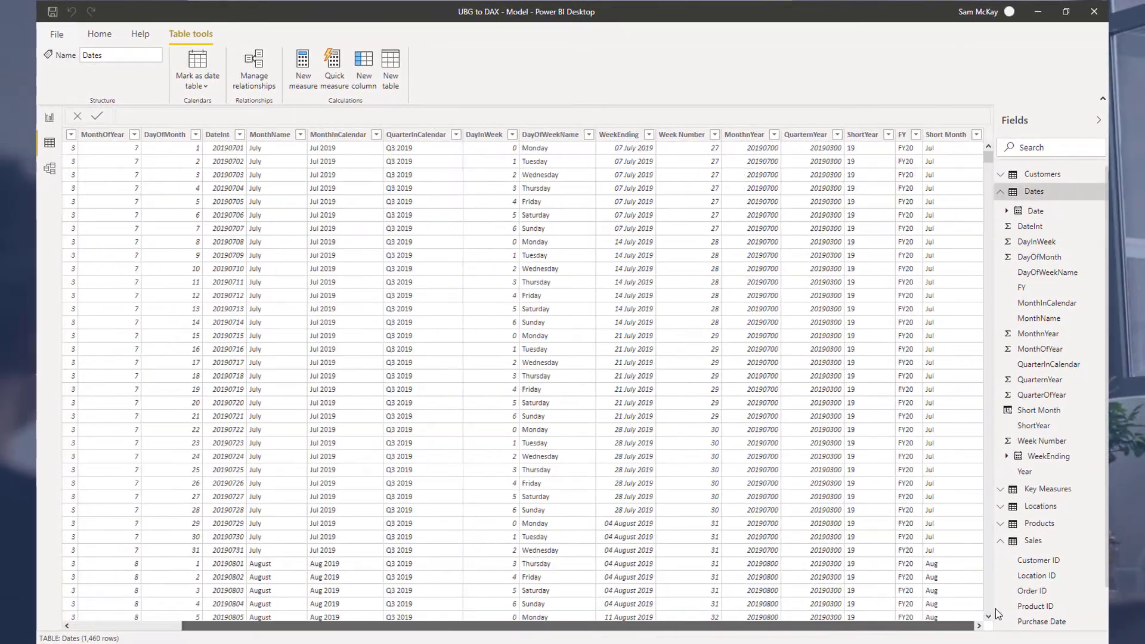
drag(847, 626, 960, 626)
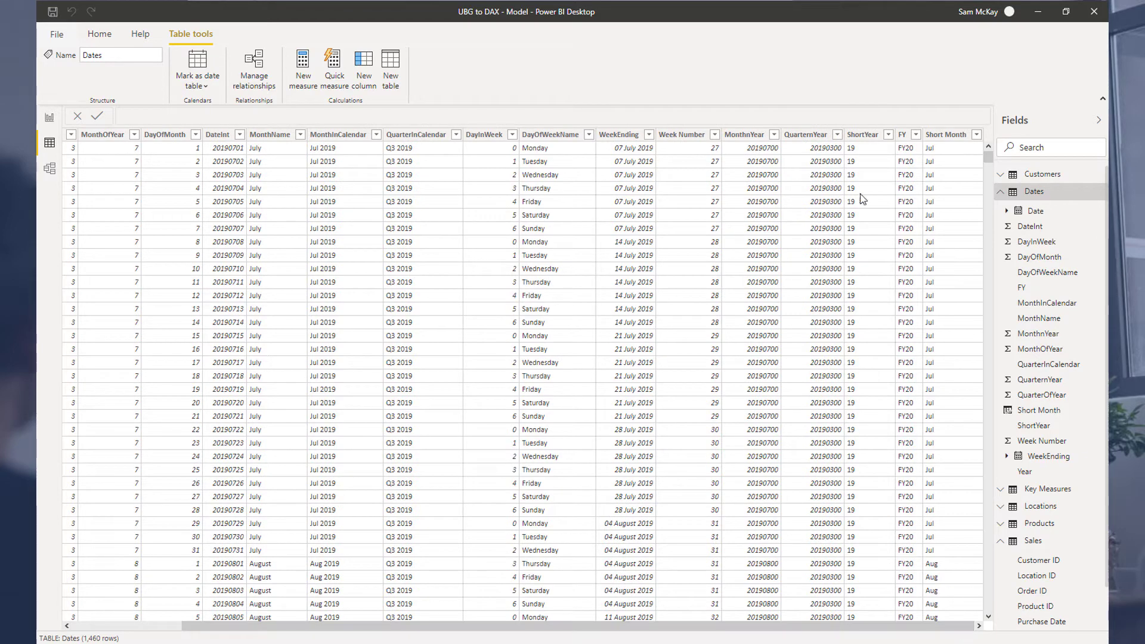
click(941, 140)
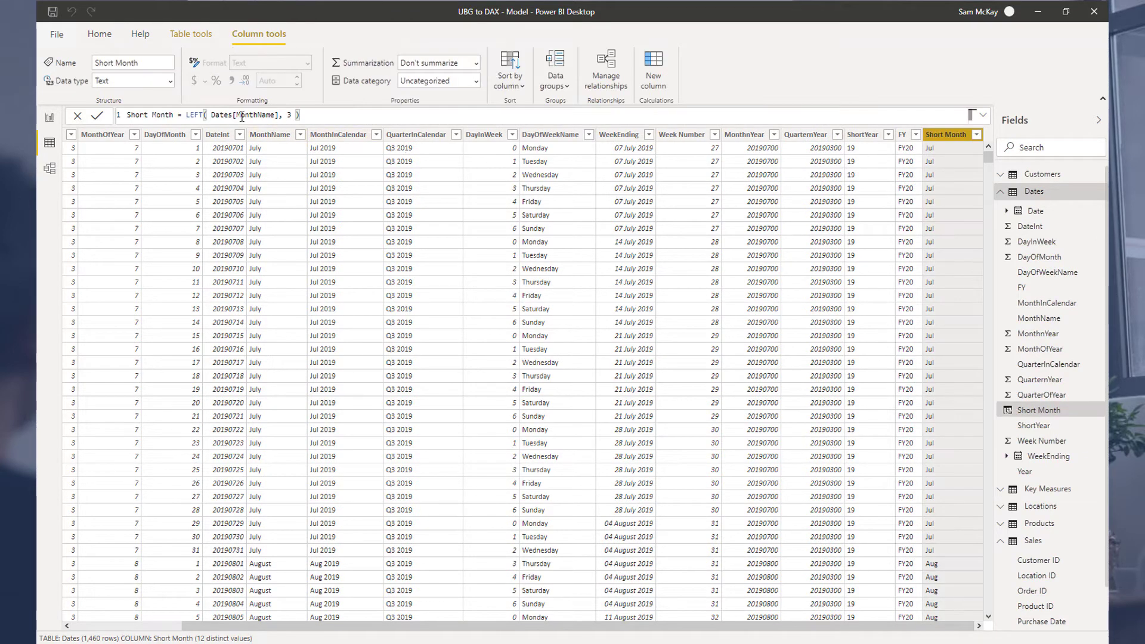
drag(213, 115, 275, 113)
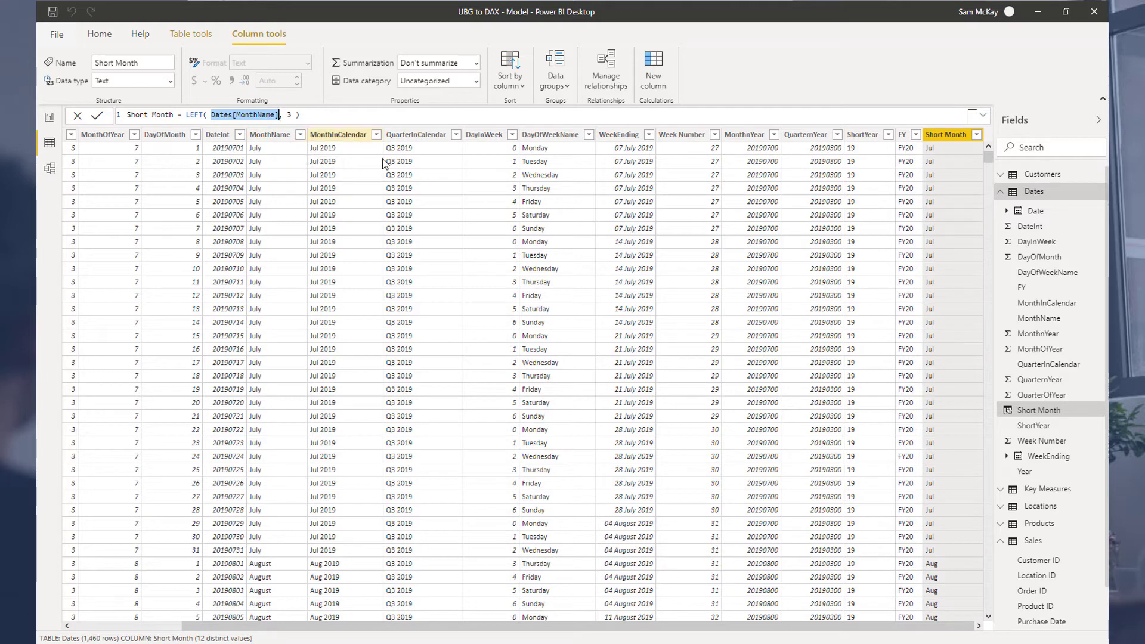
click(50, 127)
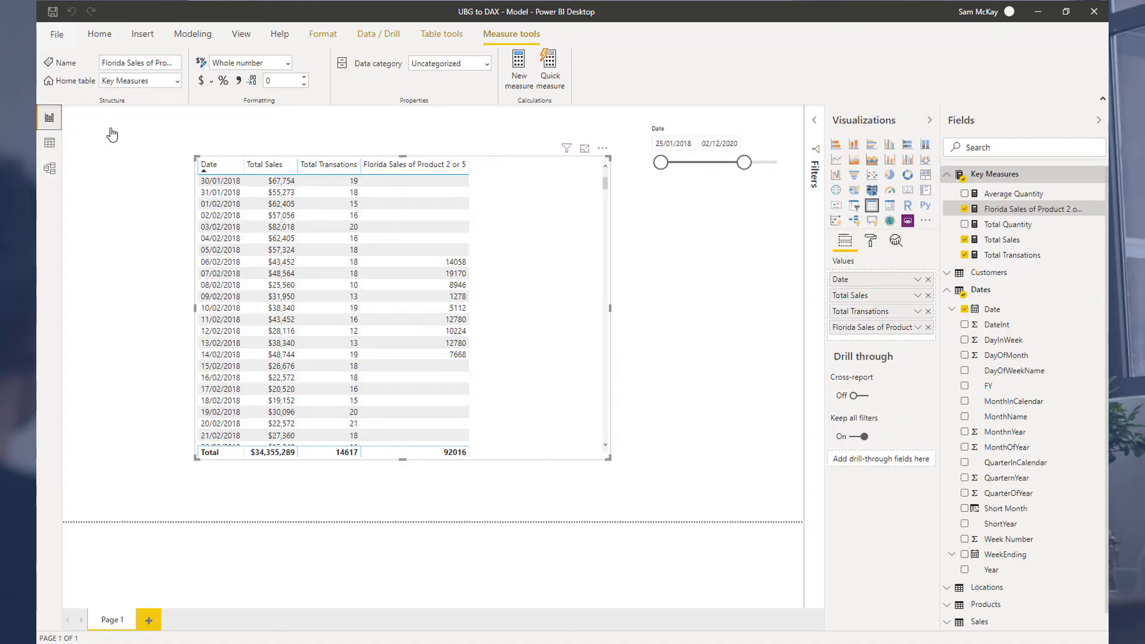
Show the Total Sales DAX formula and highlight Sales[Quantity] and Products[Current Price]
click(1002, 239)
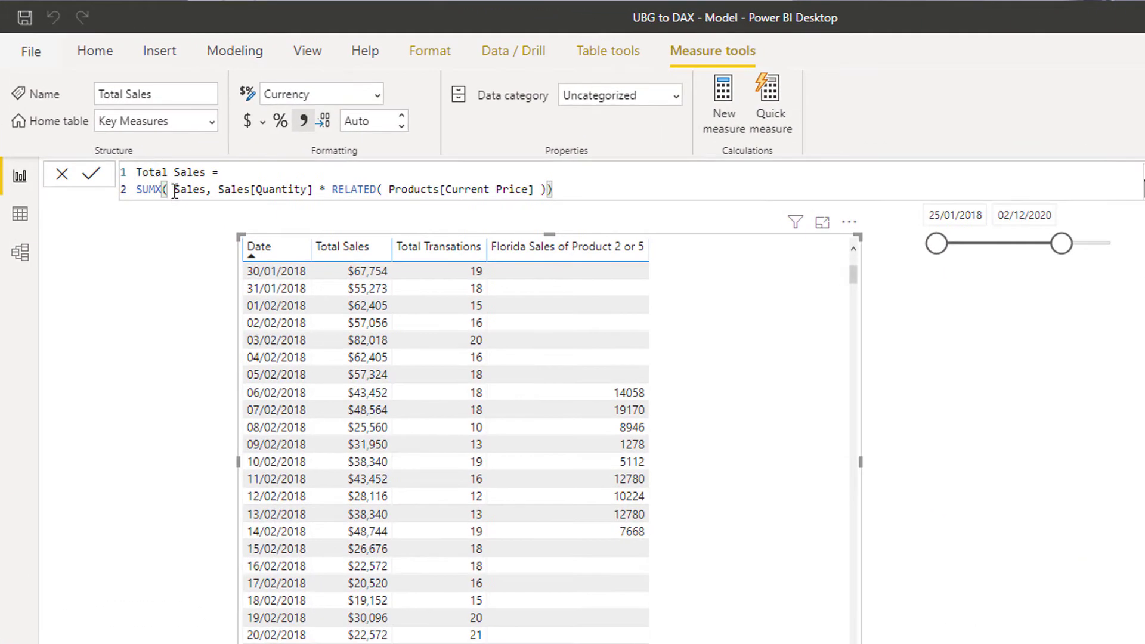
double_click(182, 190)
drag(237, 189, 312, 190)
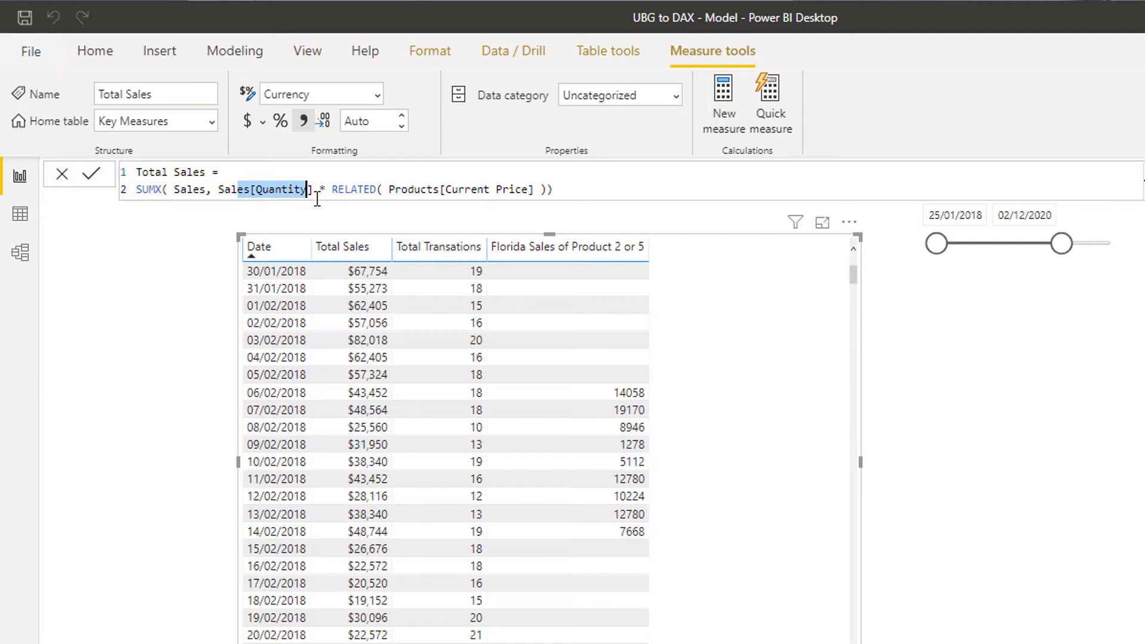
drag(415, 190, 502, 189)
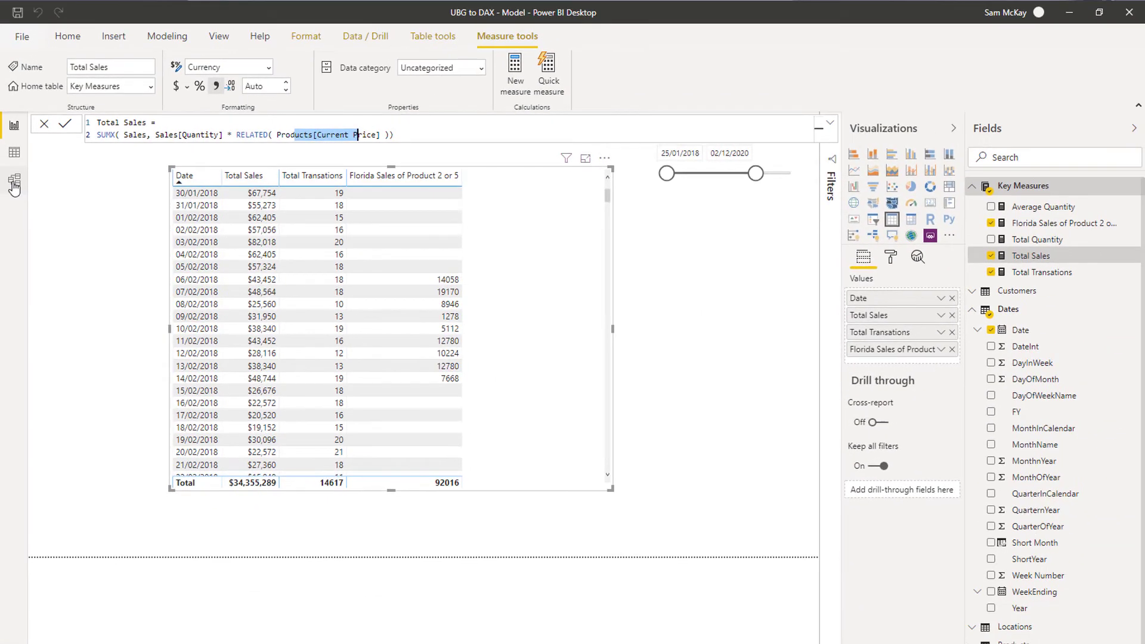
click(15, 183)
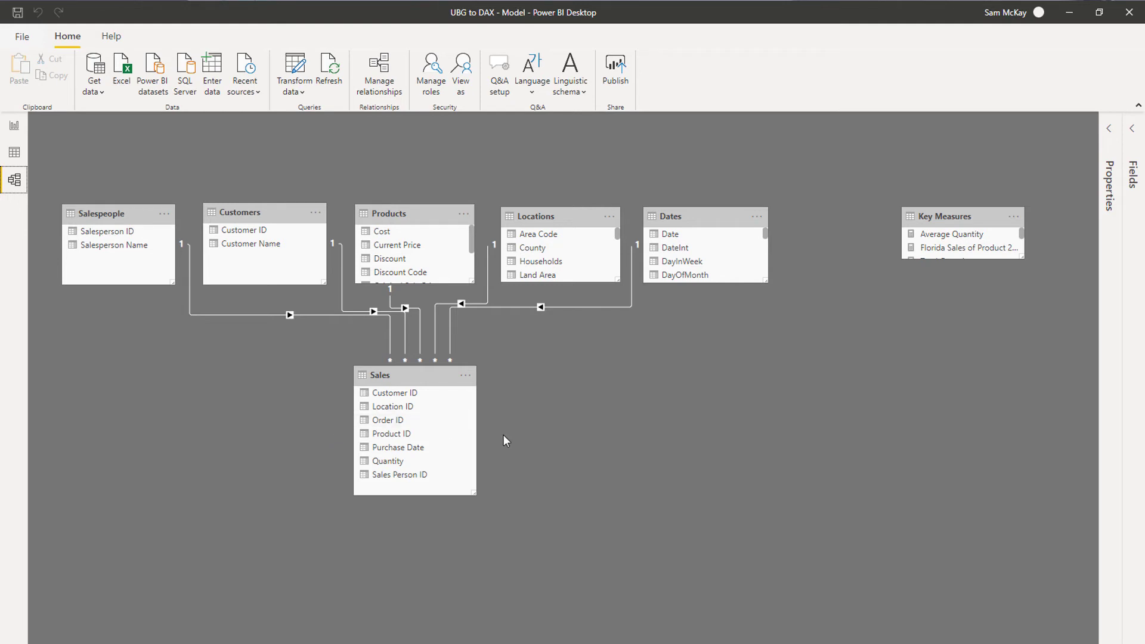
click(13, 128)
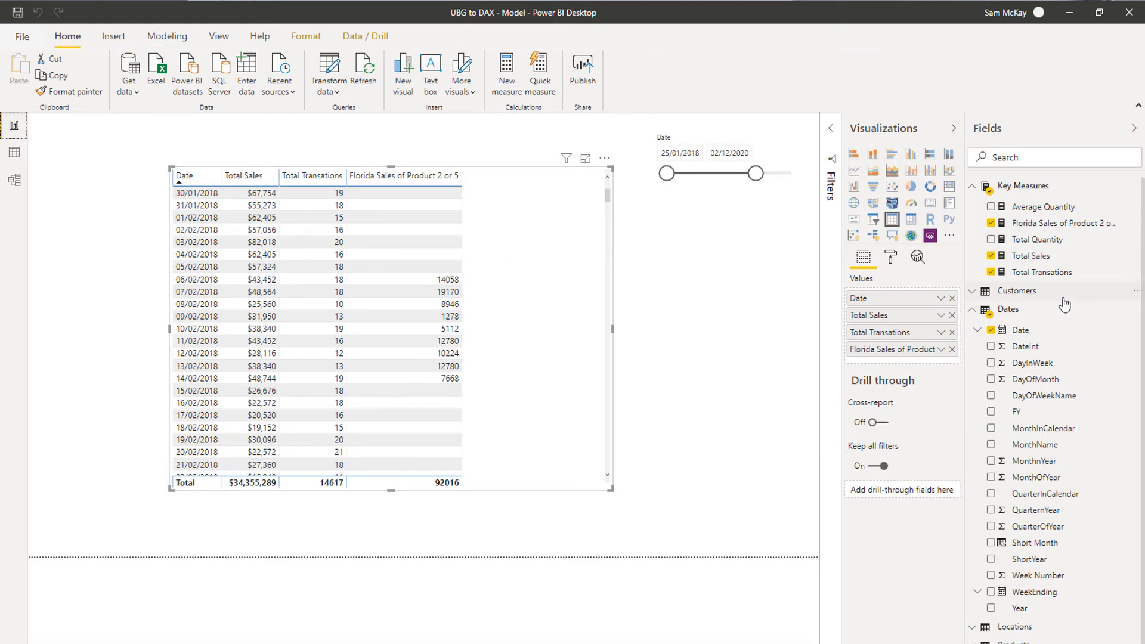
click(1028, 256)
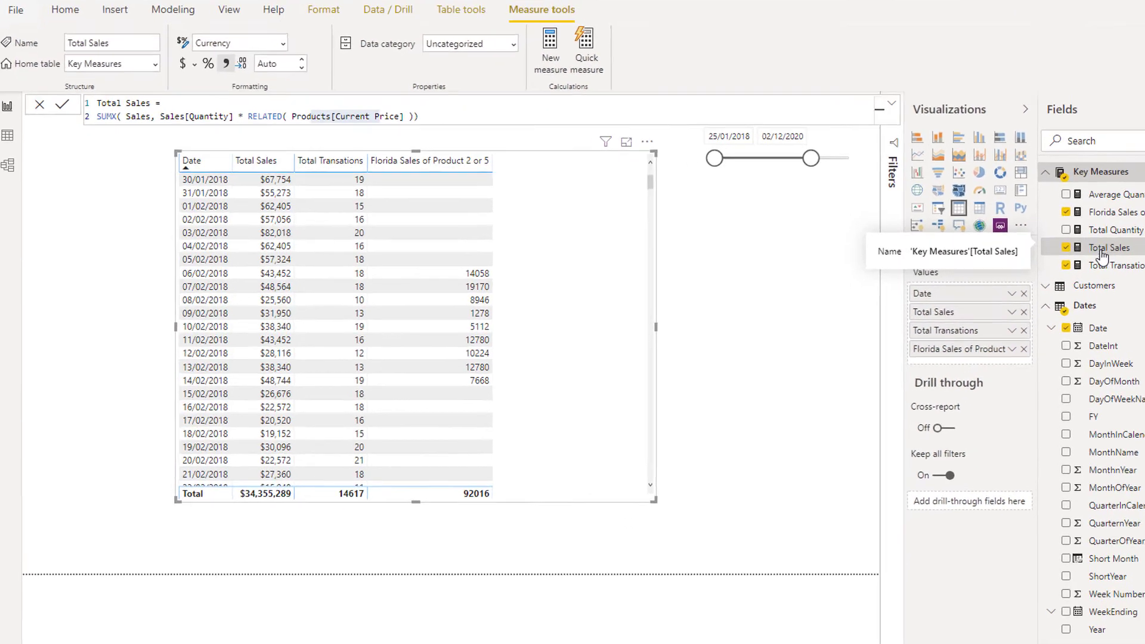